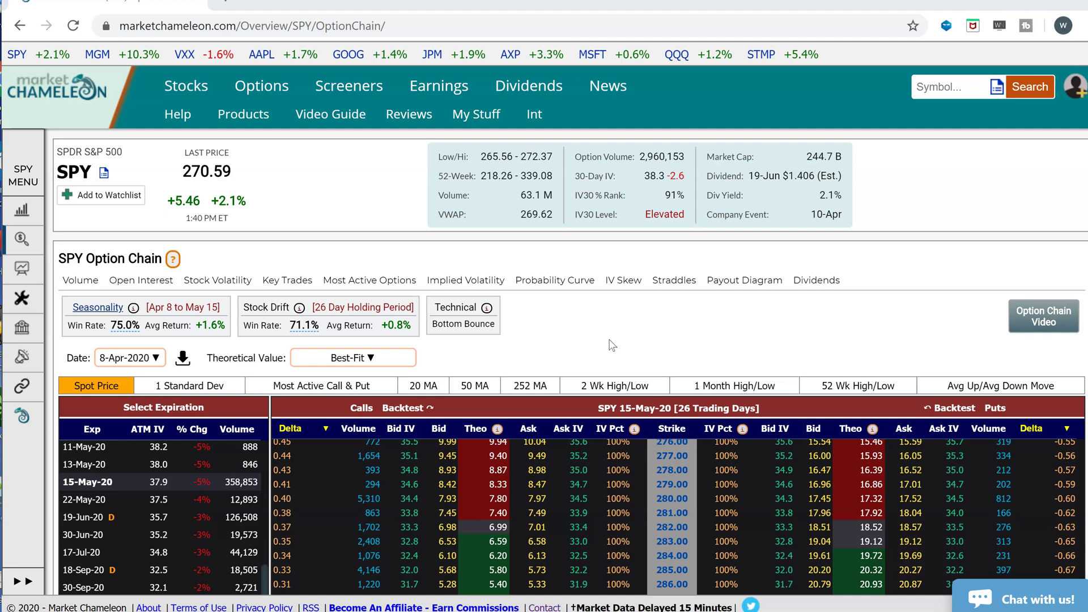
Review the SPY option chain, highlighting the SPY ticker title.
drag(91, 173, 66, 170)
scroll(698, 306, down, 3)
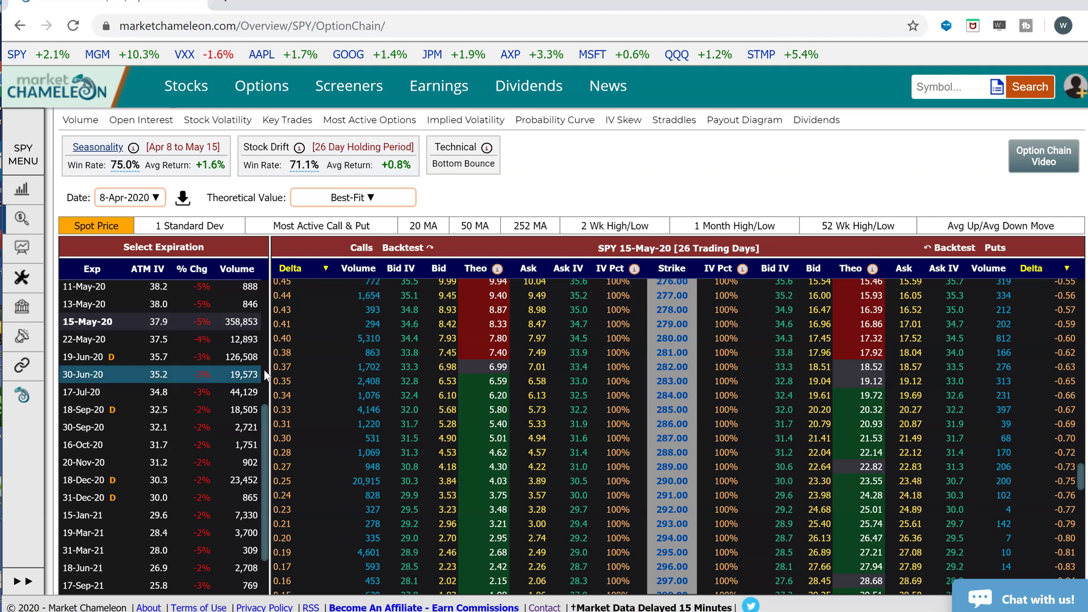
scroll(201, 393, up, 5)
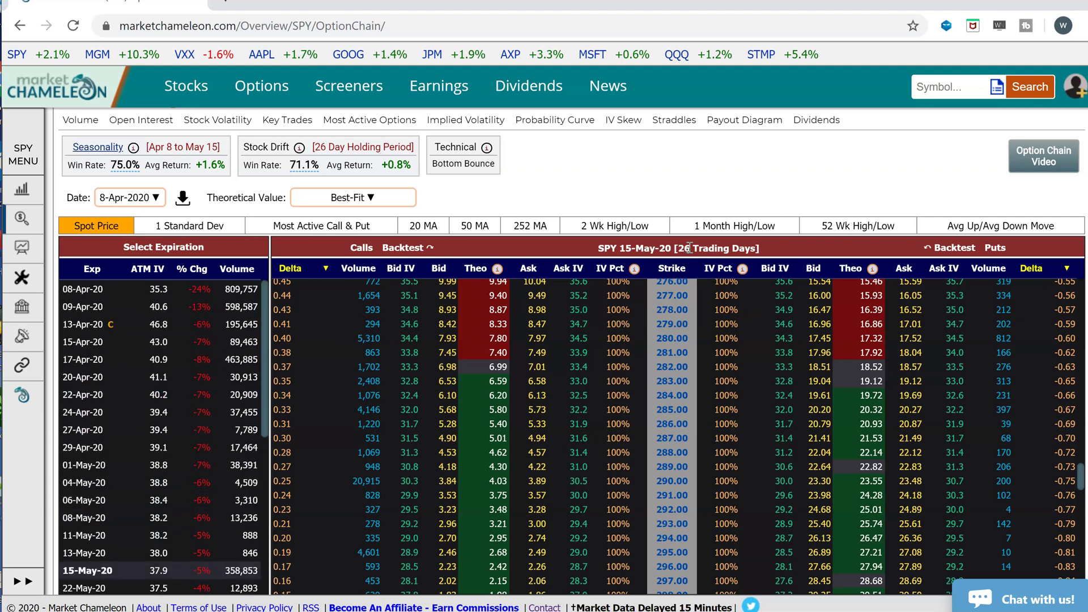
drag(694, 248, 675, 248)
scroll(165, 408, up, 2)
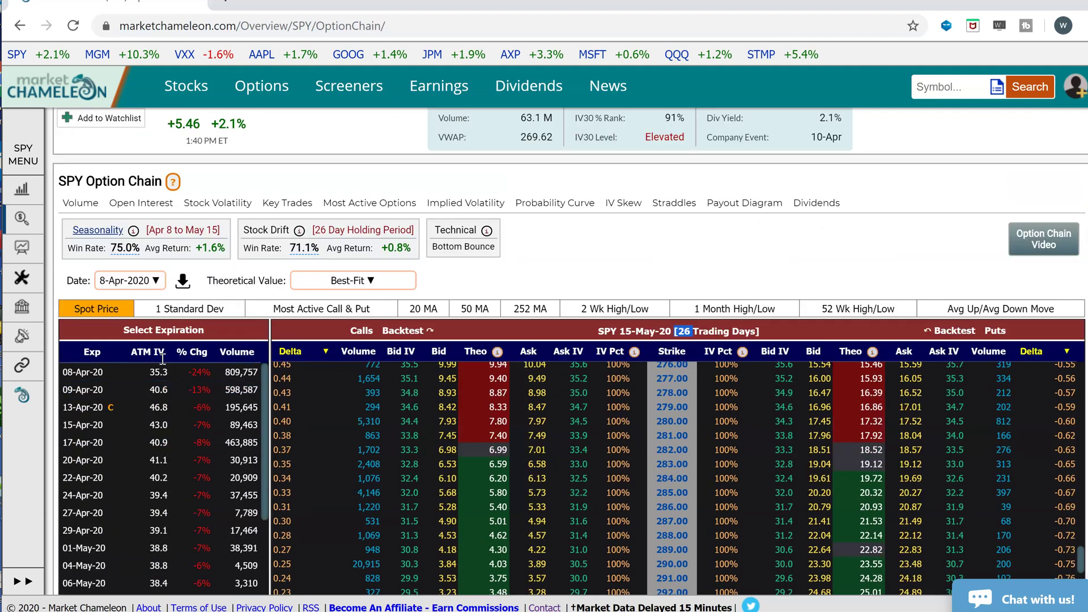
scroll(150, 530, down, 3)
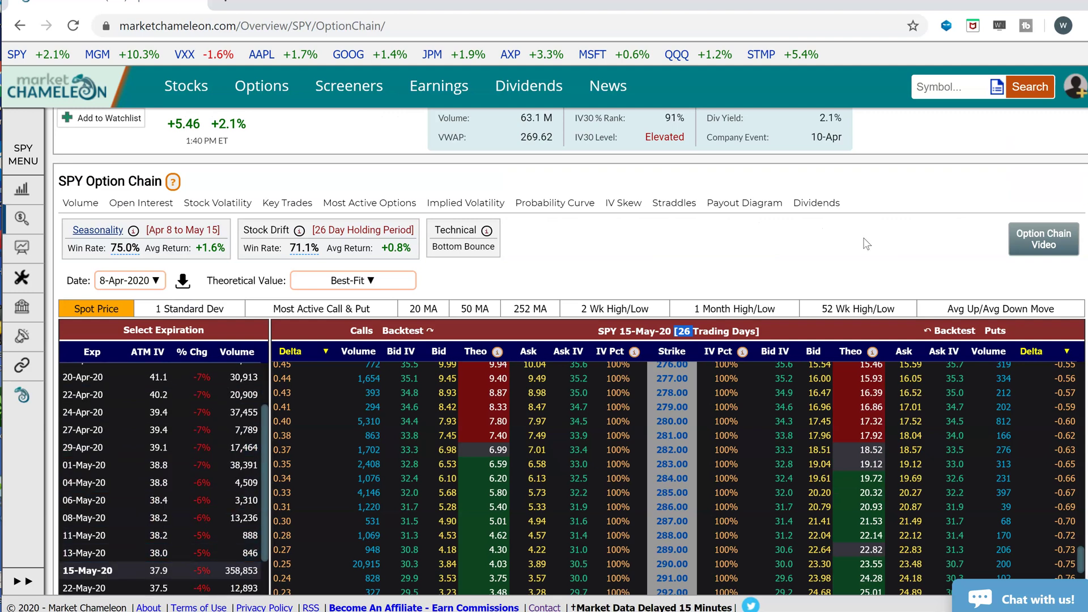
scroll(865, 243, down, 2)
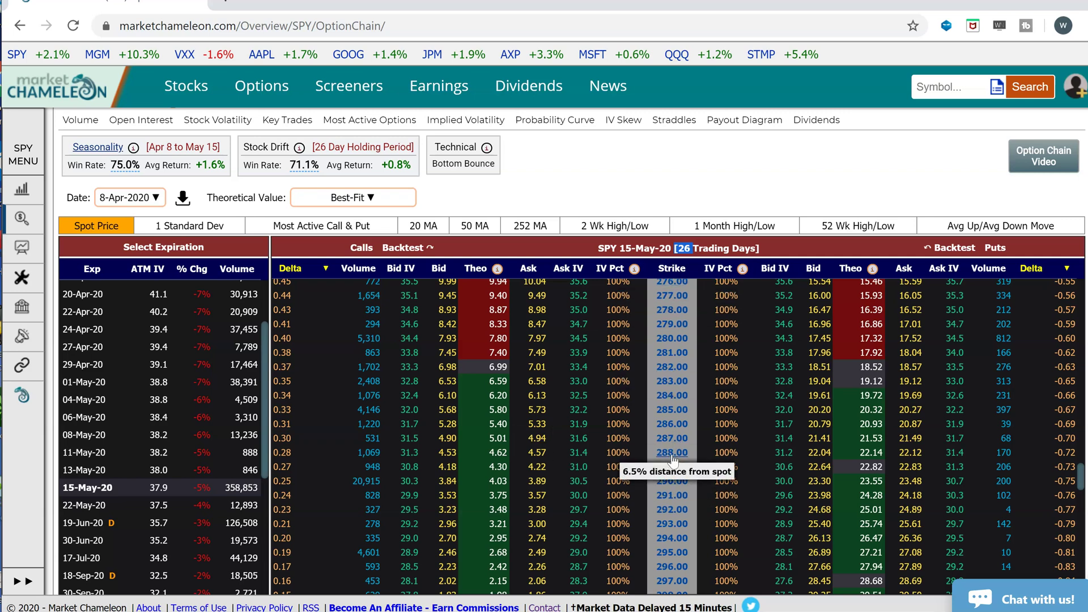
Buy one 15-May-20 288 call at the 4.57 ask and load its payout diagram.
click(538, 454)
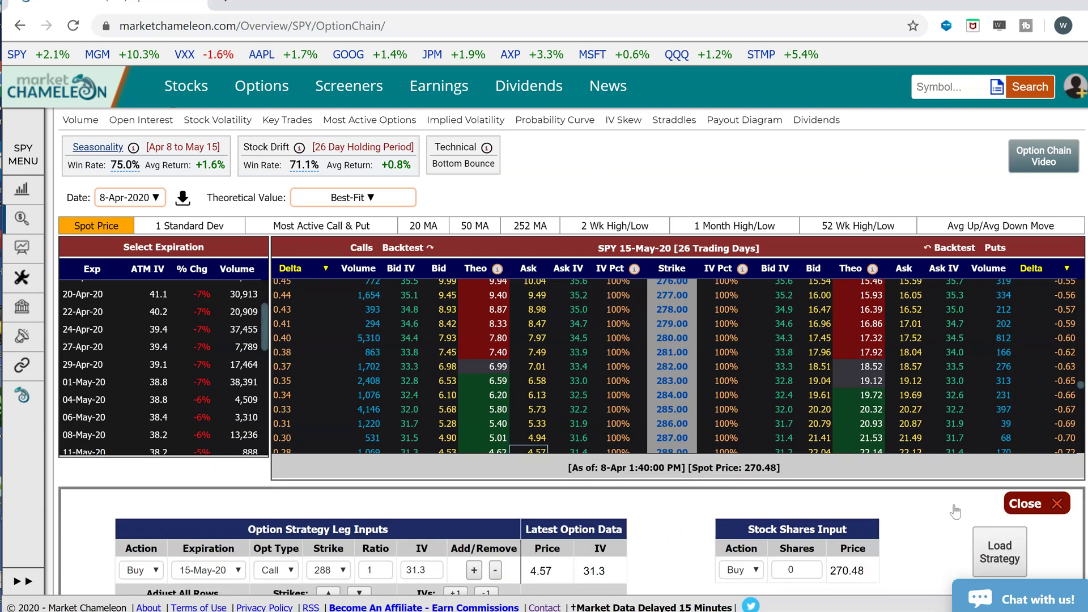
scroll(964, 482, down, 4)
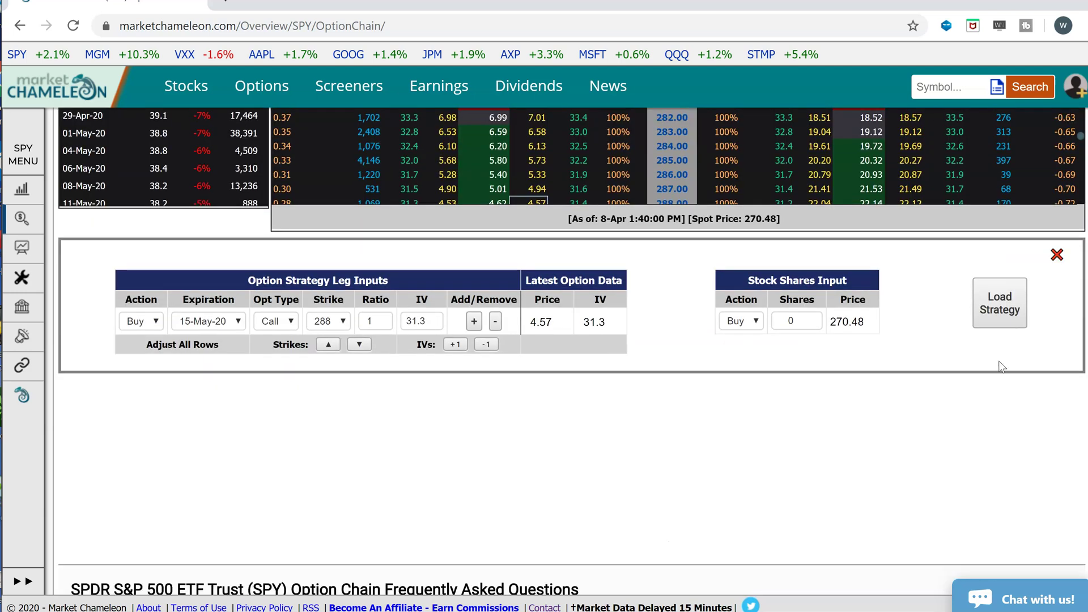
click(998, 305)
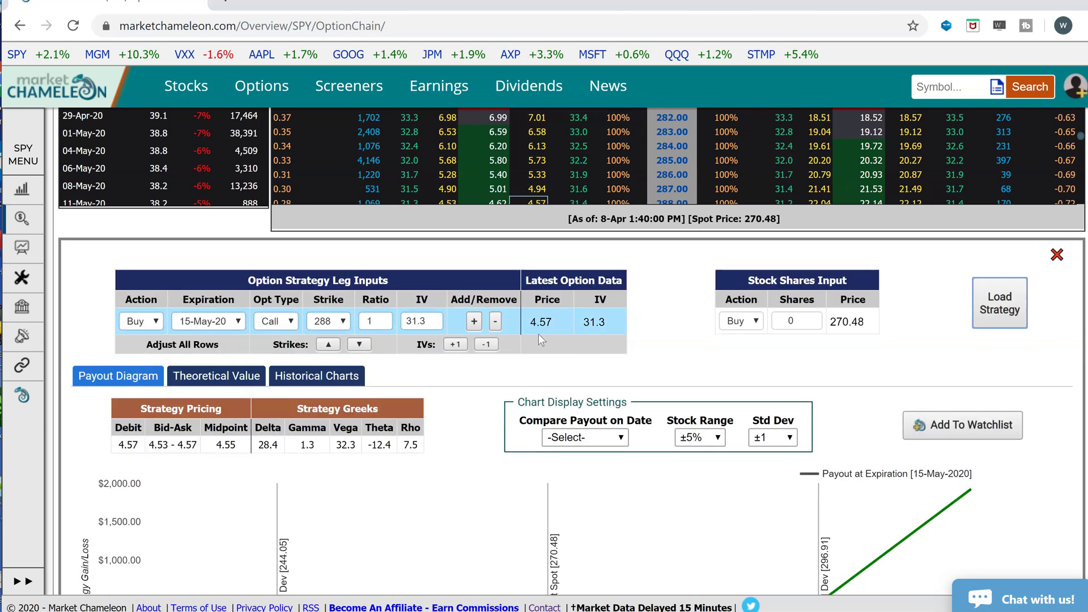
scroll(563, 338, down, 3)
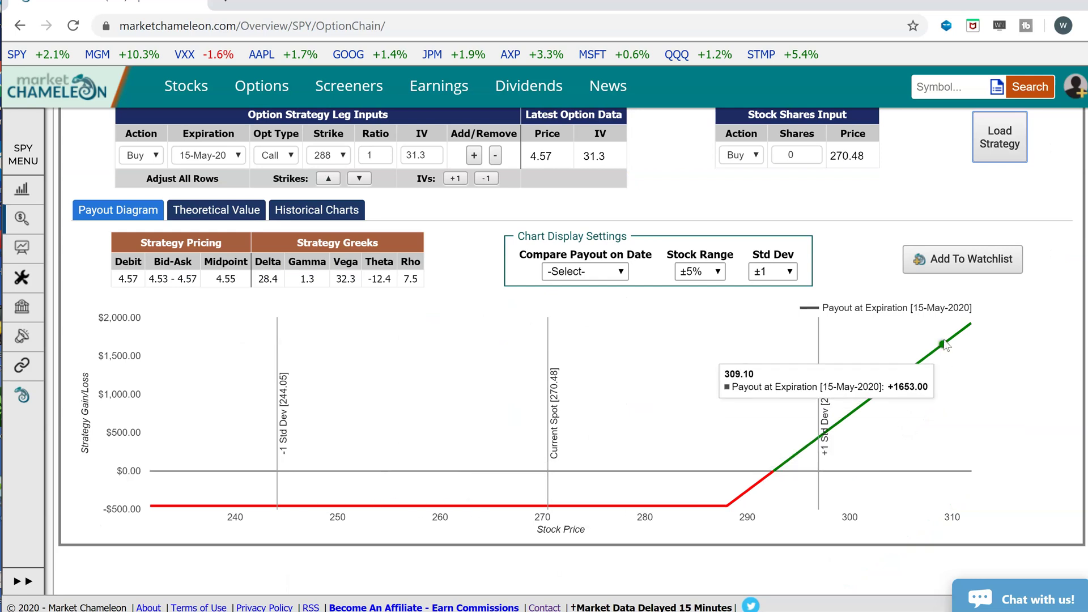
Show the 288 call's Today's Premium chart against SPY stock price under Historical Charts.
click(329, 216)
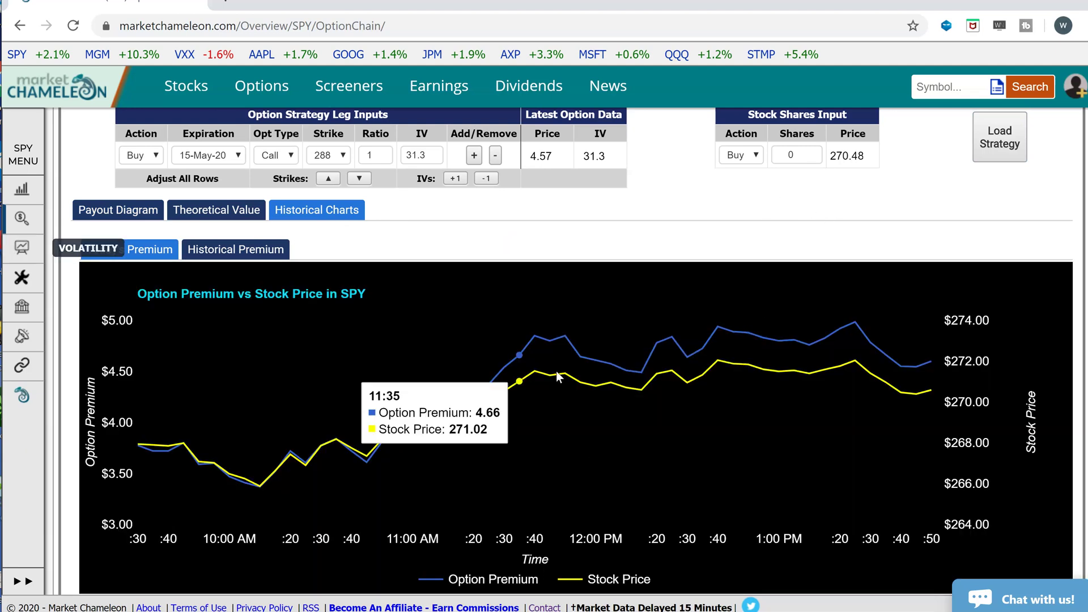
scroll(638, 389, down, 2)
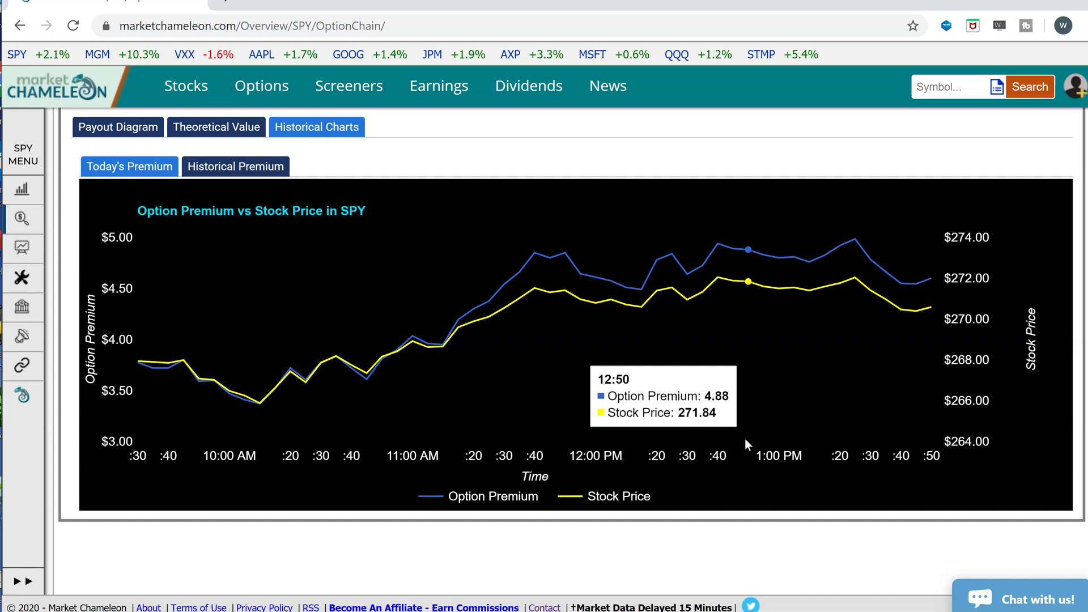
Switch to Historical Premium to chart the 288 call's premium from late February to April 8.
click(257, 170)
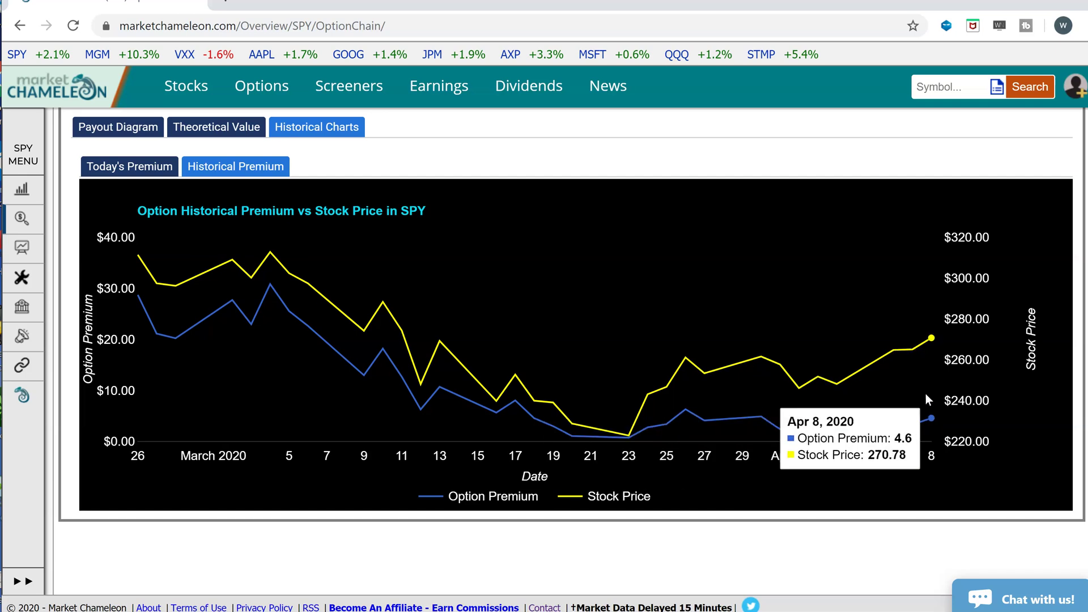
scroll(925, 394, up, 3)
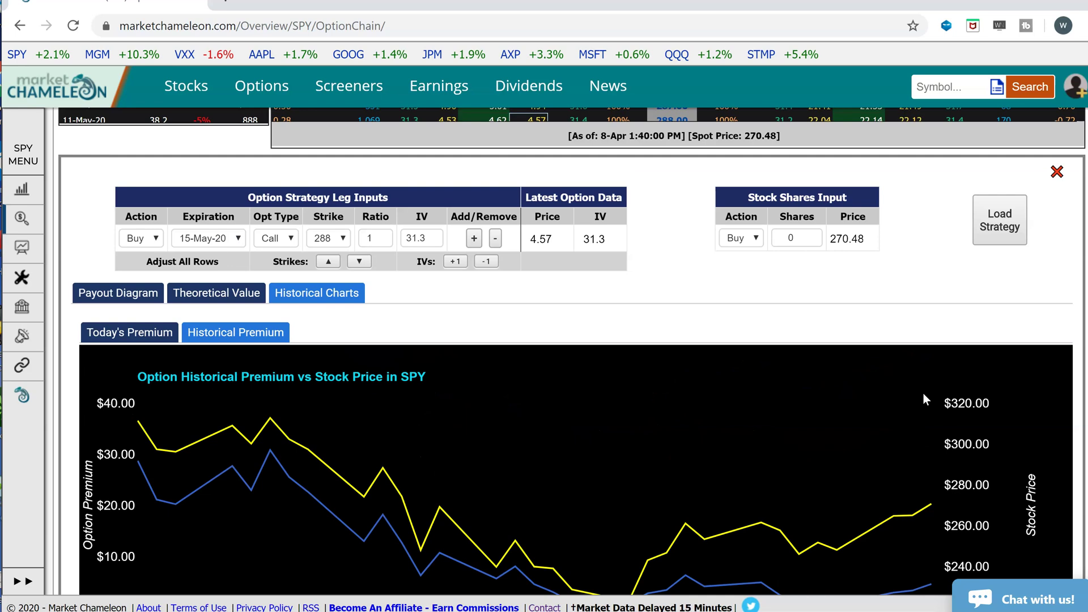
scroll(923, 393, down, 2)
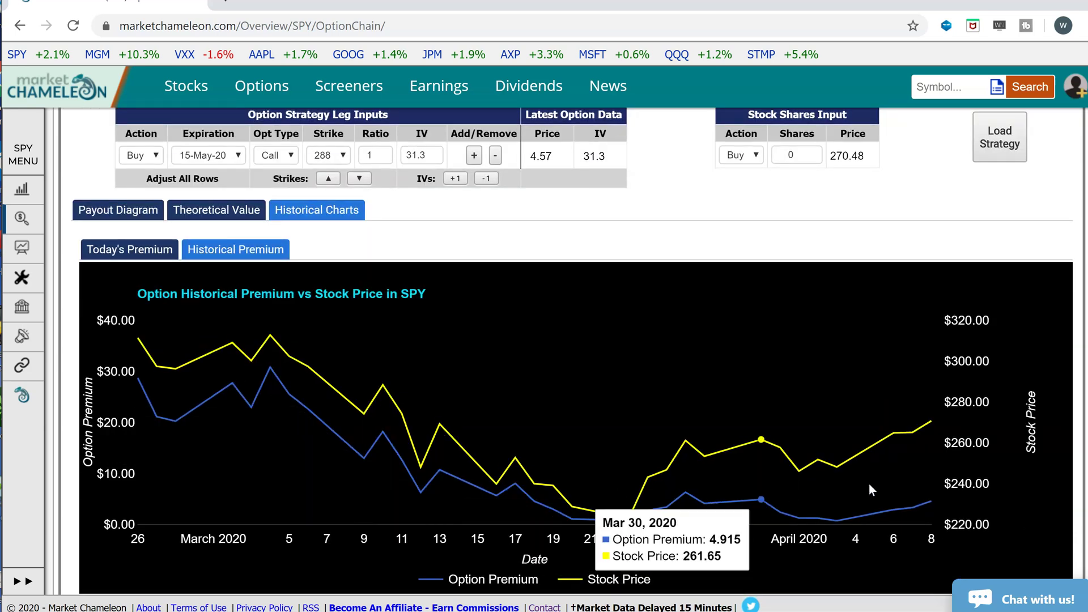
scroll(927, 474, up, 3)
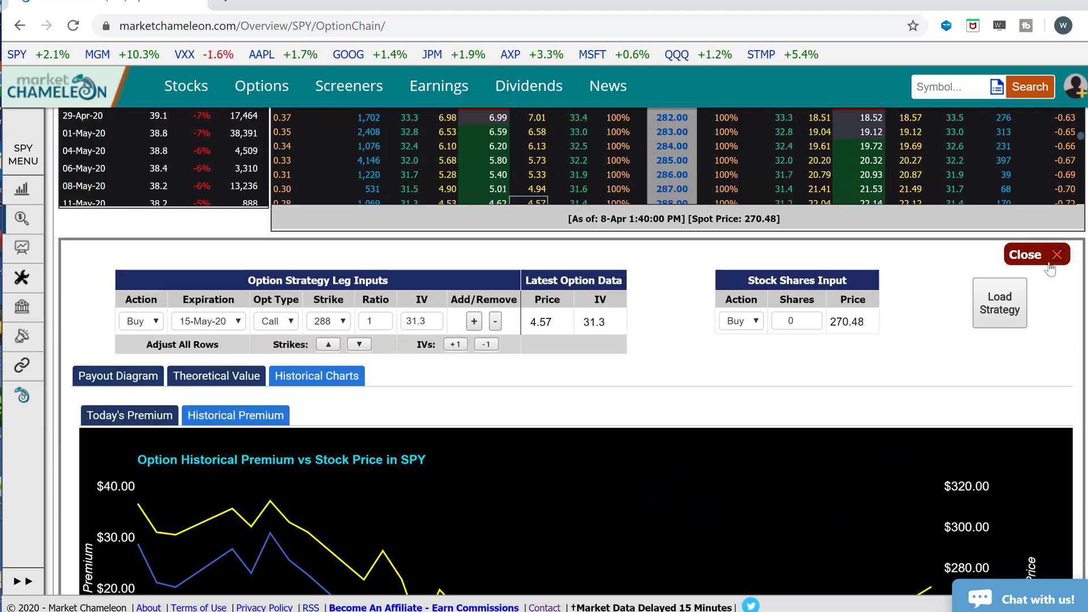
Close the 288 call strategy panel and move back up the option chain.
click(1051, 264)
scroll(855, 443, up, 3)
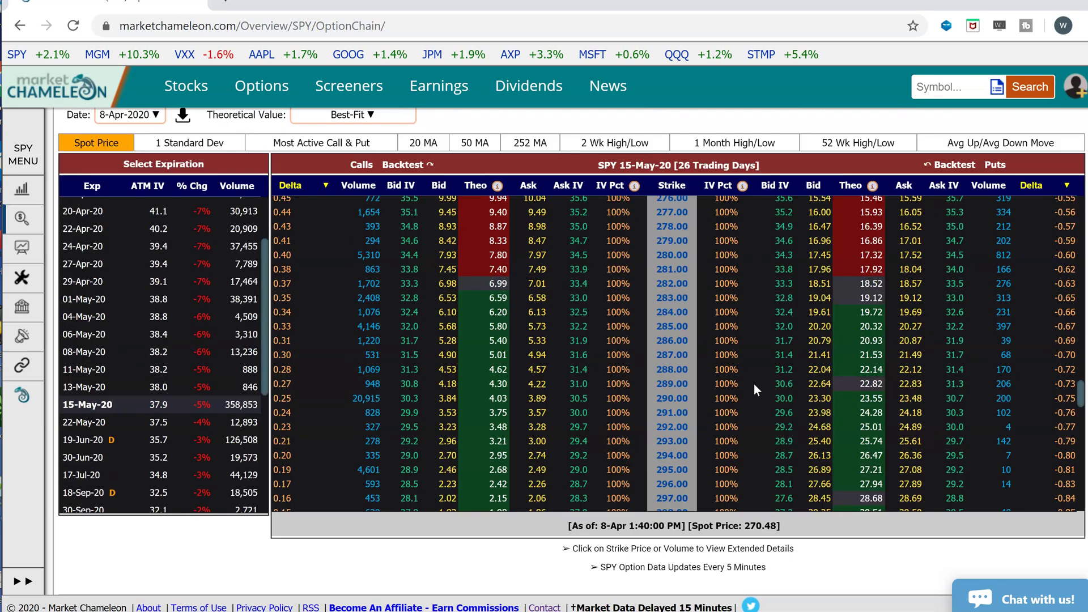
scroll(547, 366, up, 3)
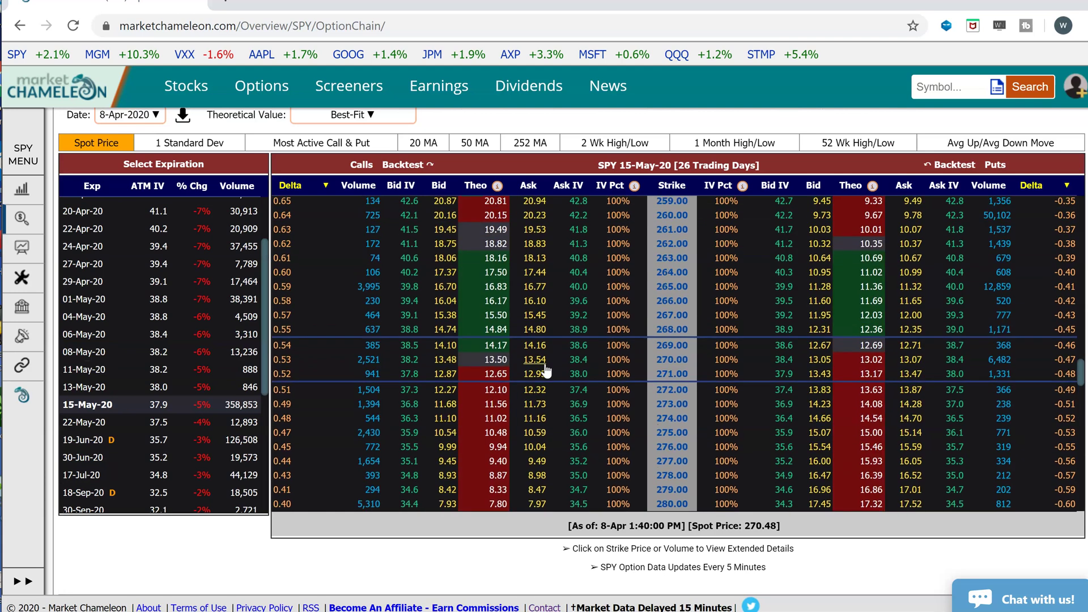
scroll(546, 369, up, 3)
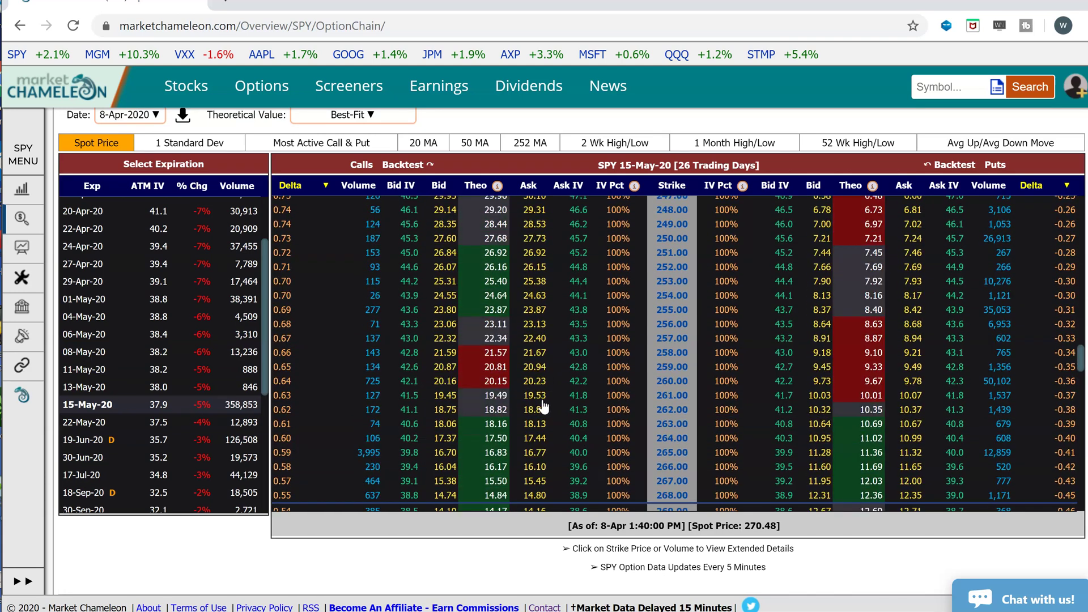
scroll(560, 335, up, 2)
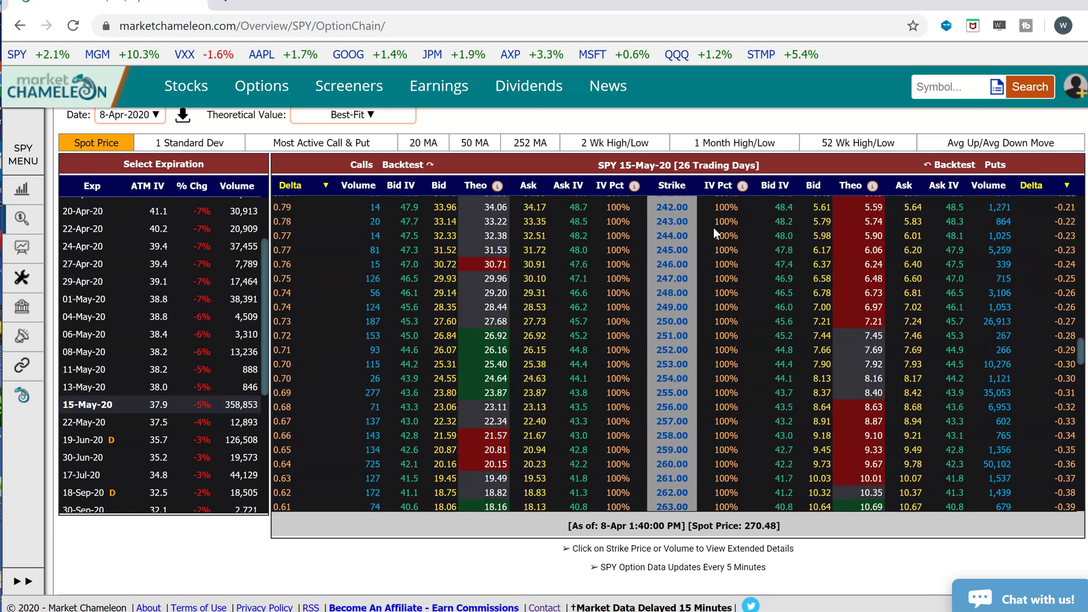
scroll(697, 252, up, 2)
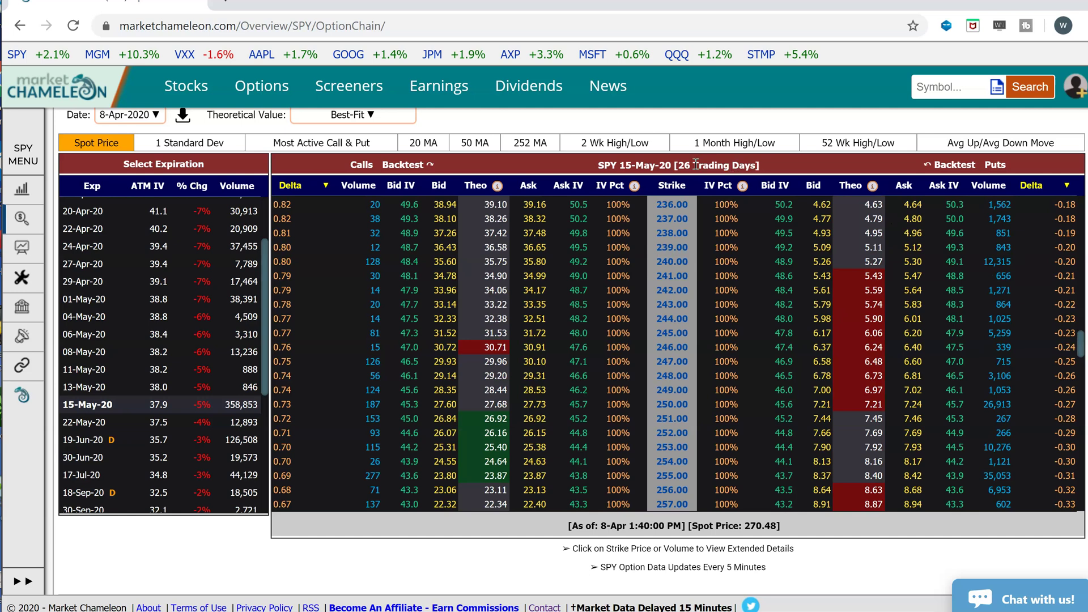
Sell one 15-May-20 241 put at 5.43 with 48.7 IV, noting the 270.48 spot price.
click(823, 279)
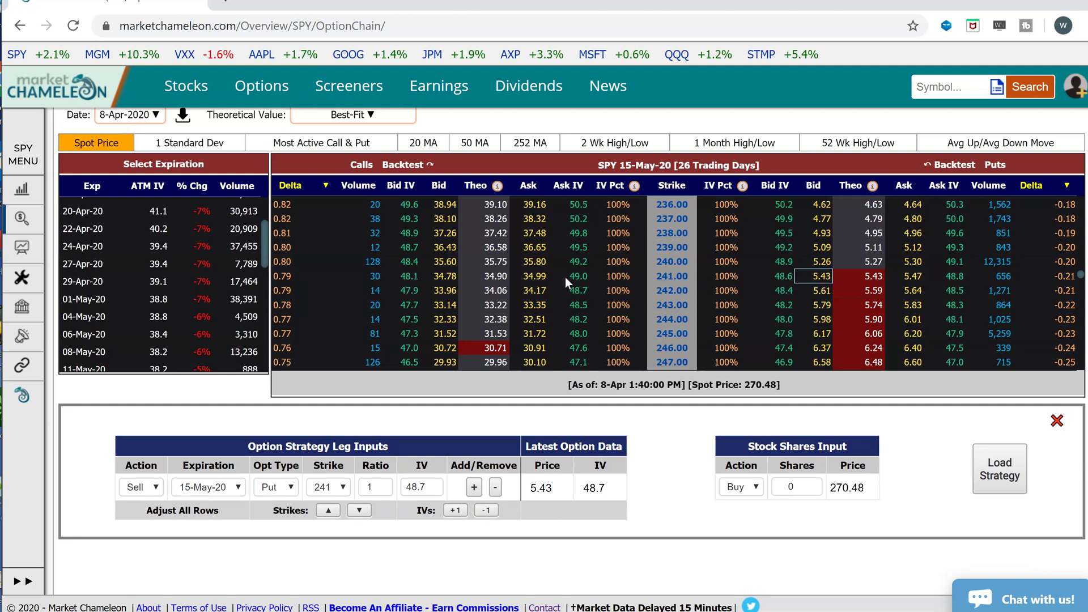
scroll(630, 274, down, 15)
scroll(630, 274, up, 5)
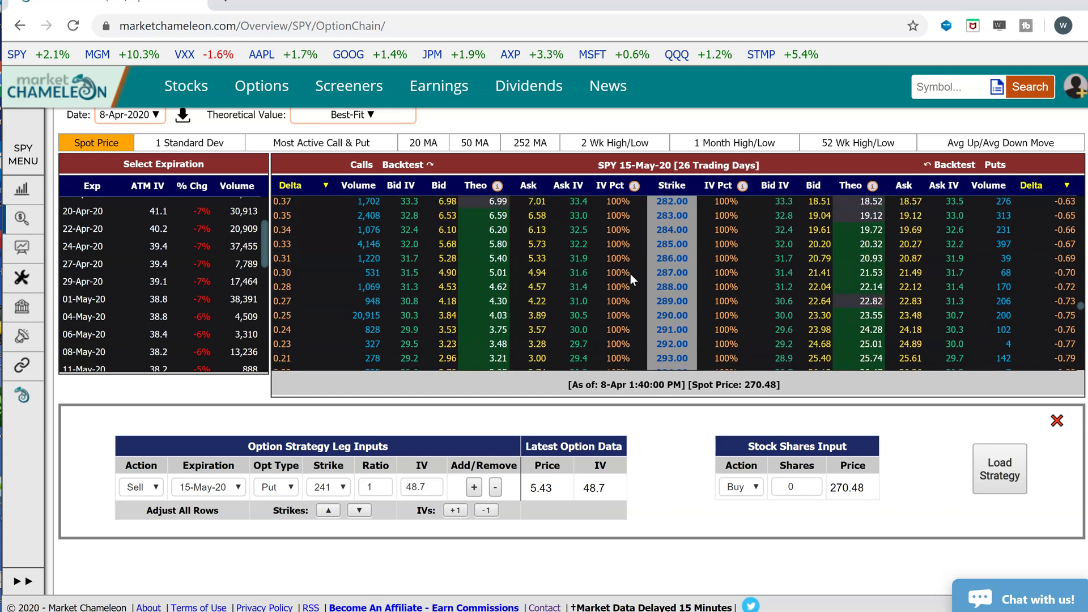
drag(780, 385, 732, 386)
Add a buy of one 15-May-20 290 call and load the two-leg strategy's 1.54 credit payout.
click(538, 316)
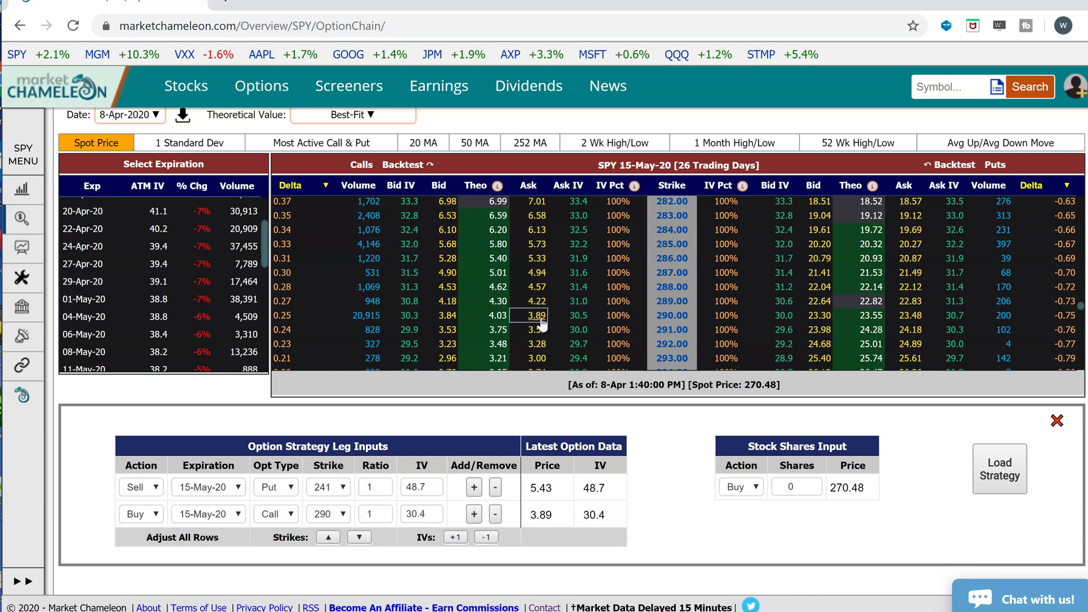
scroll(761, 503, down, 3)
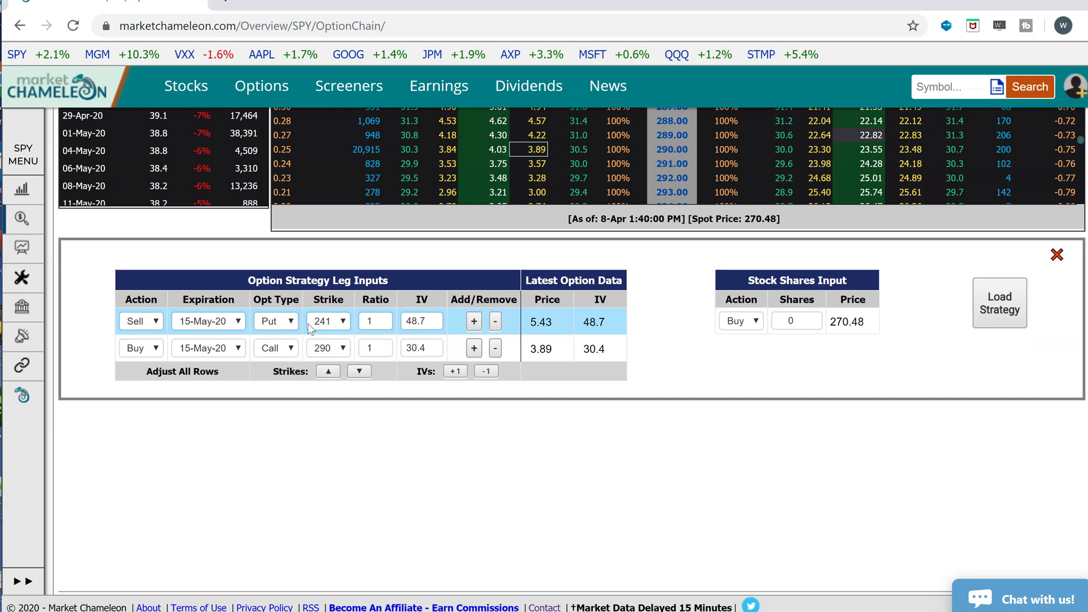
click(534, 323)
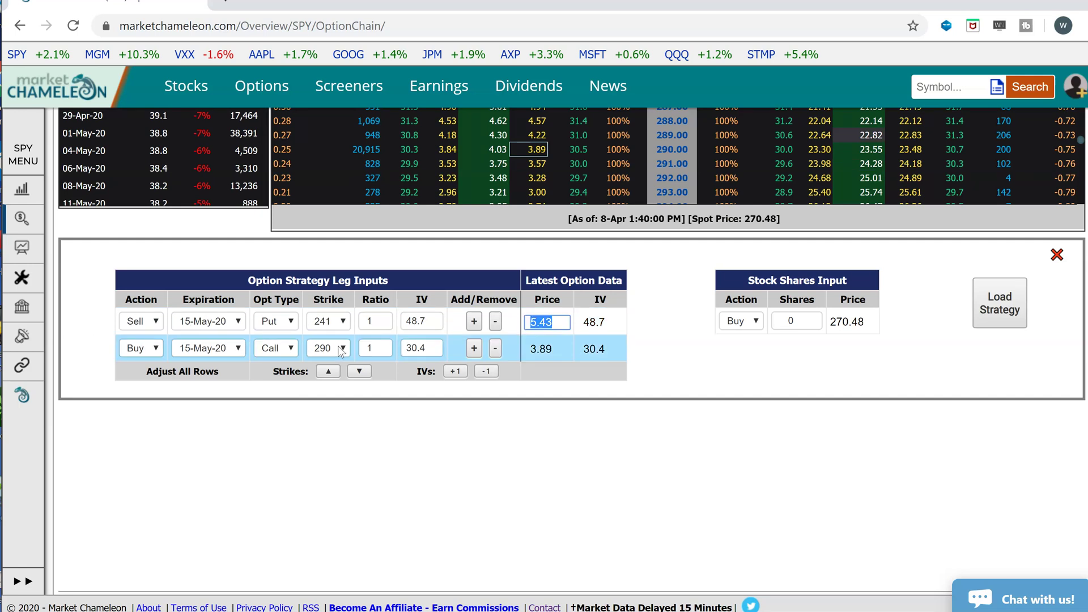
click(553, 349)
click(995, 312)
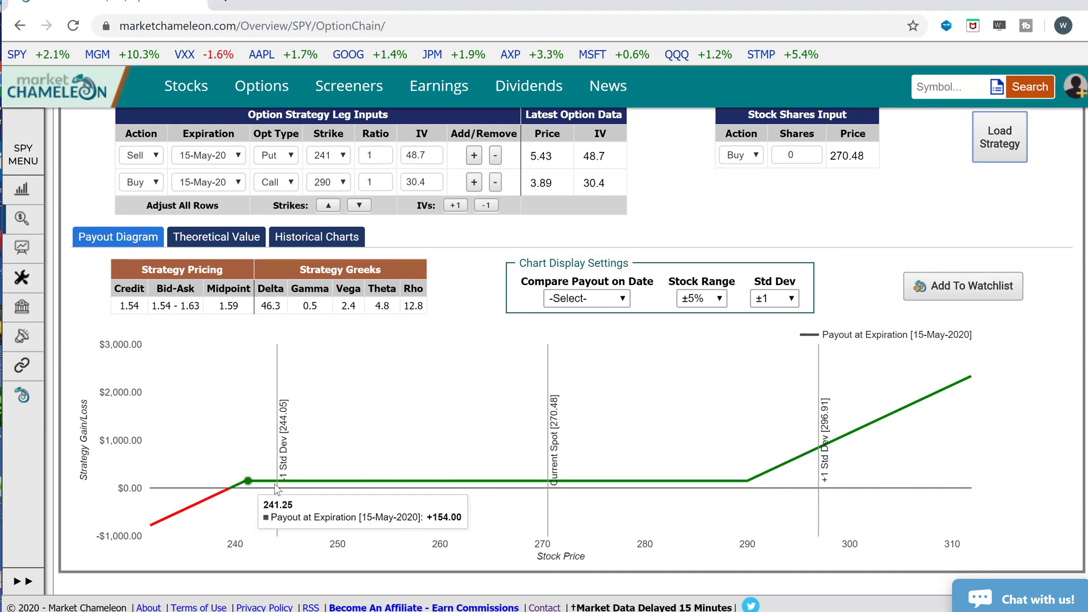
Show the two-leg strategy's Today's Premium chart, net premium about -3.7 to -1.1 versus SPY.
click(346, 237)
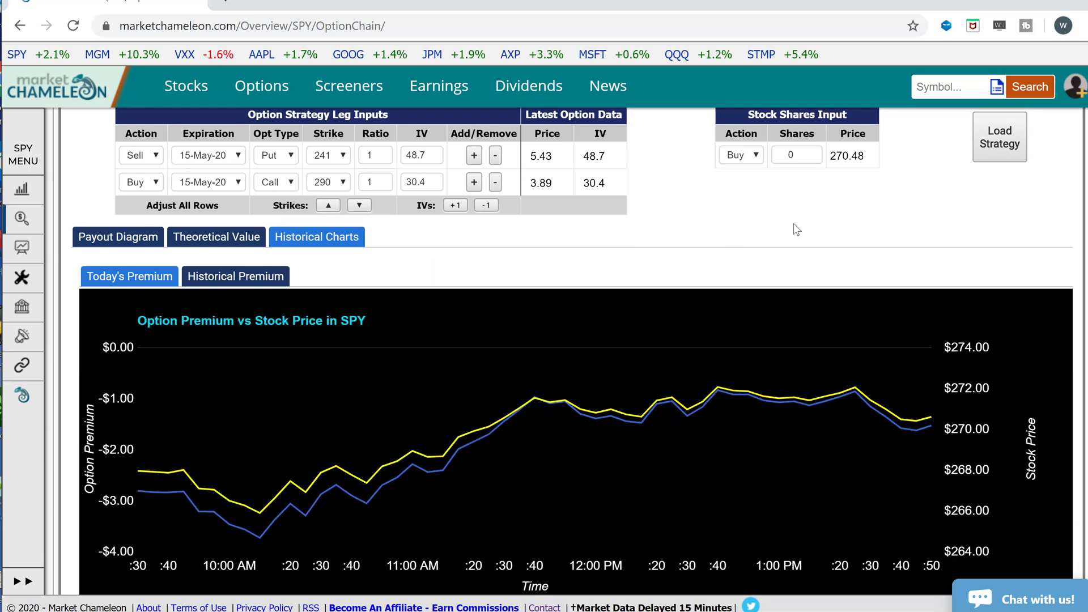
scroll(794, 228, down, 1)
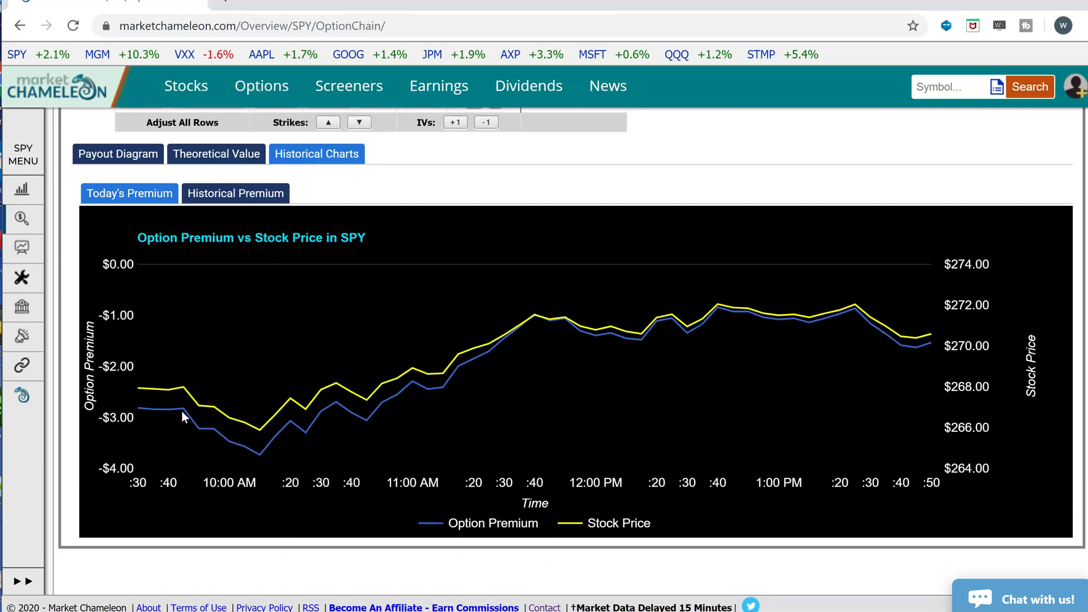
mouse_move(143, 407)
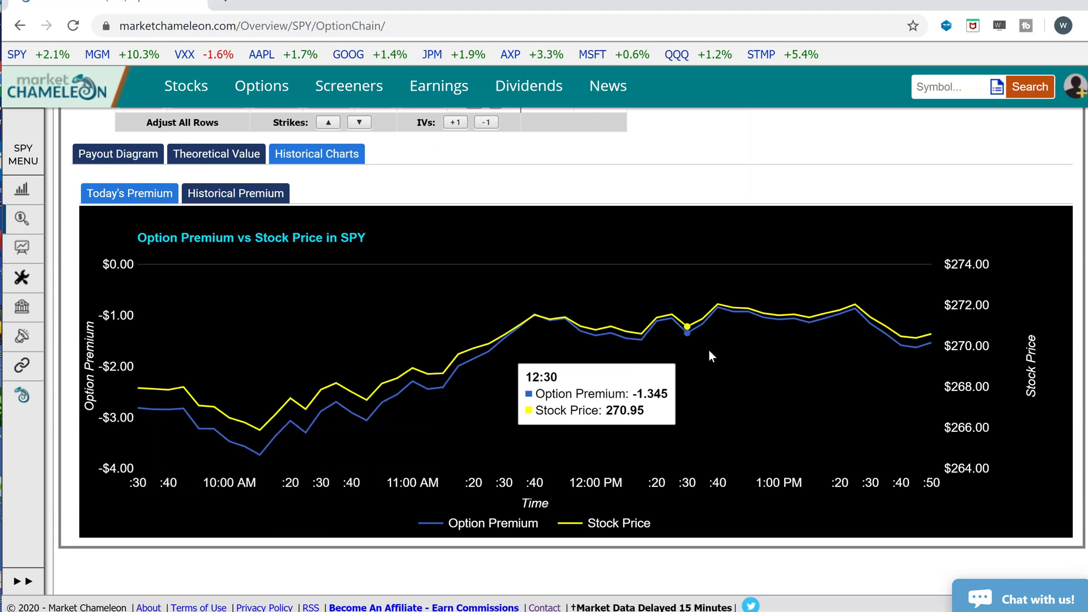
mouse_move(927, 339)
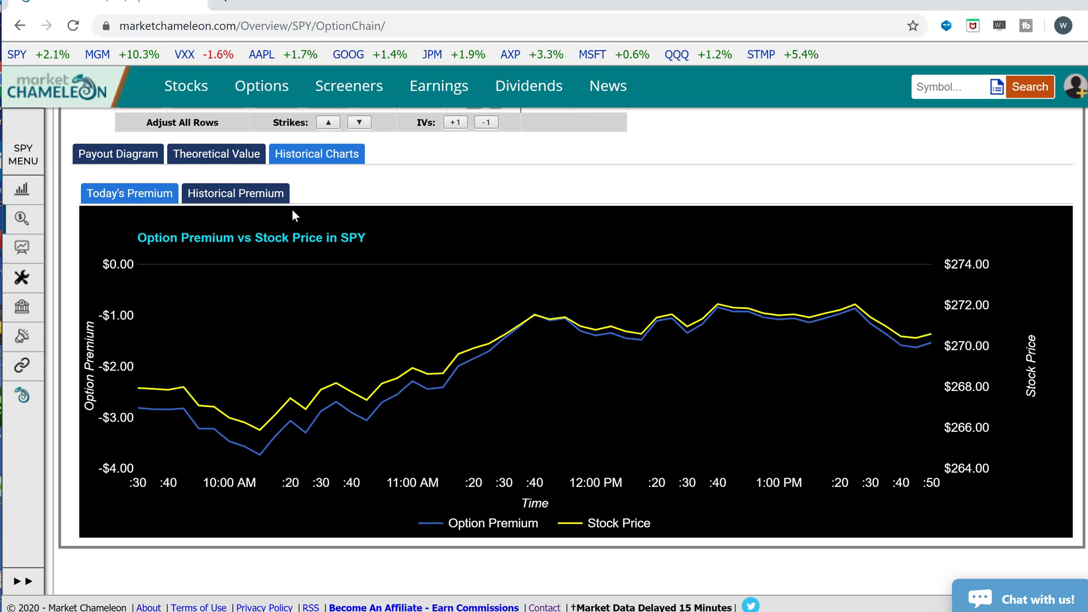
Switch to Historical Premium and read the strategy's premium and SPY price from March 13 to April 8.
click(250, 196)
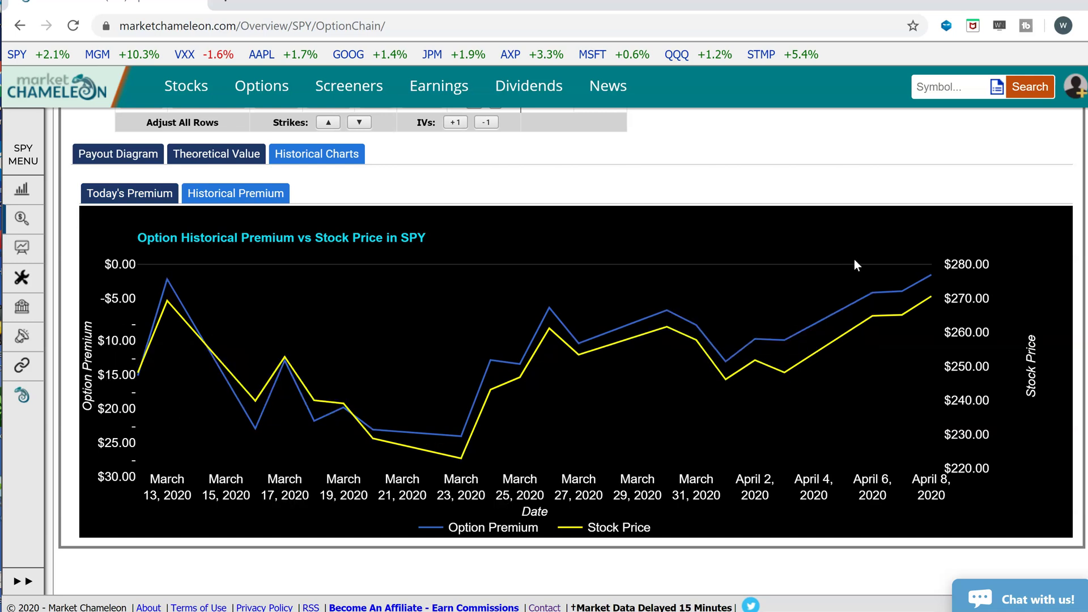
scroll(855, 259, up, 1)
scroll(854, 261, up, 1)
scroll(608, 461, down, 2)
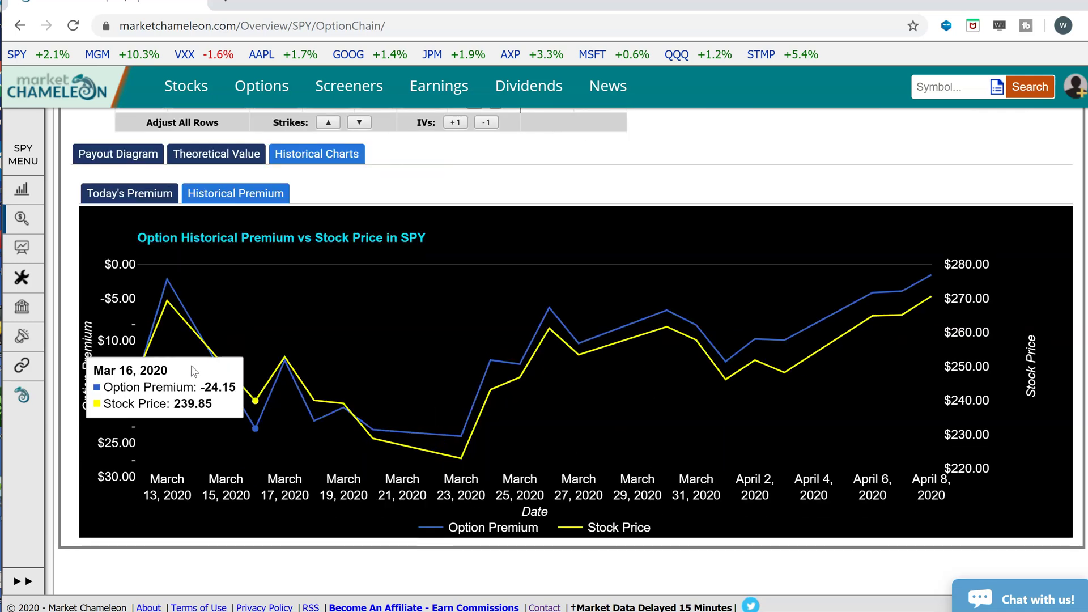
mouse_move(144, 389)
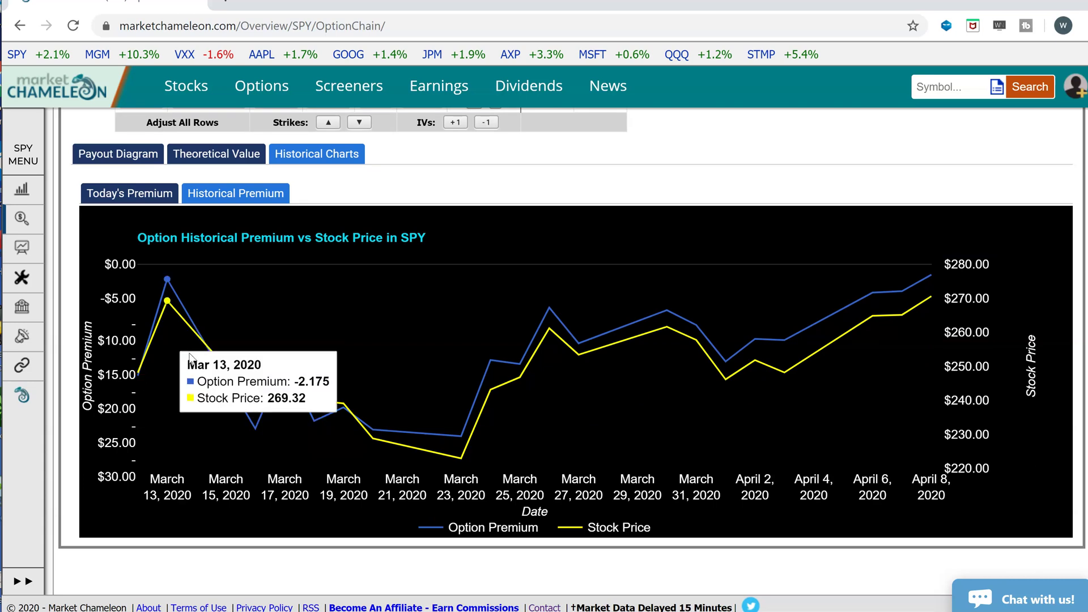
mouse_move(228, 399)
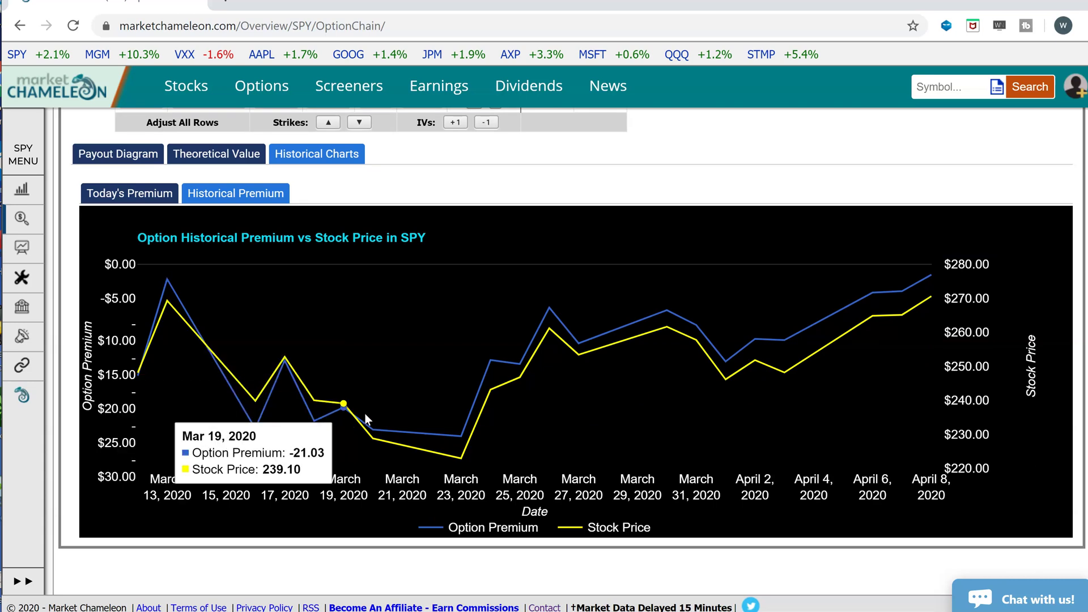
mouse_move(157, 358)
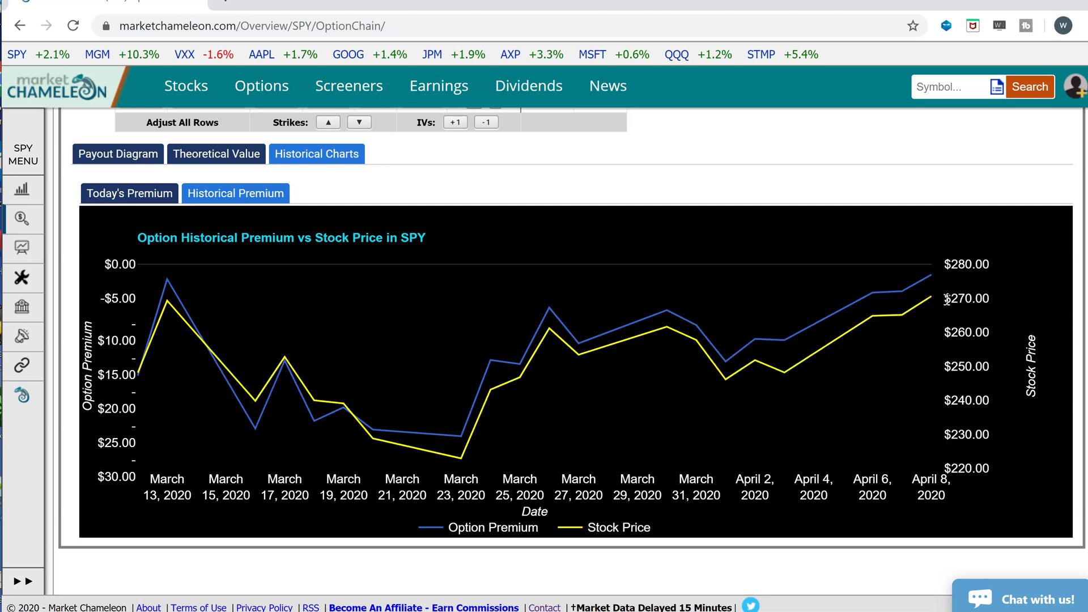
mouse_move(931, 298)
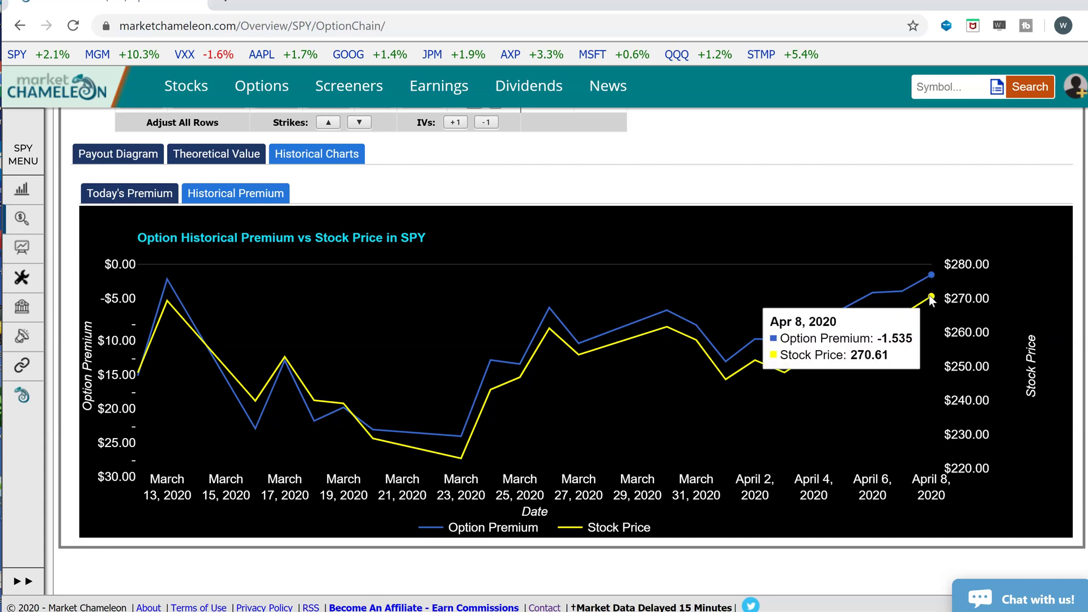
mouse_move(910, 444)
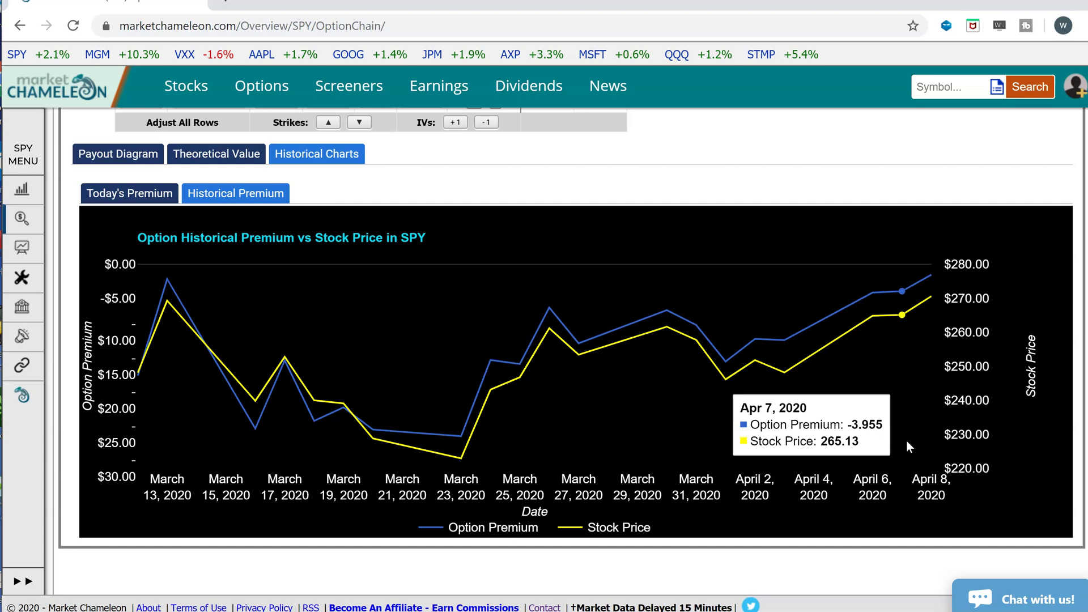
scroll(908, 447, up, 3)
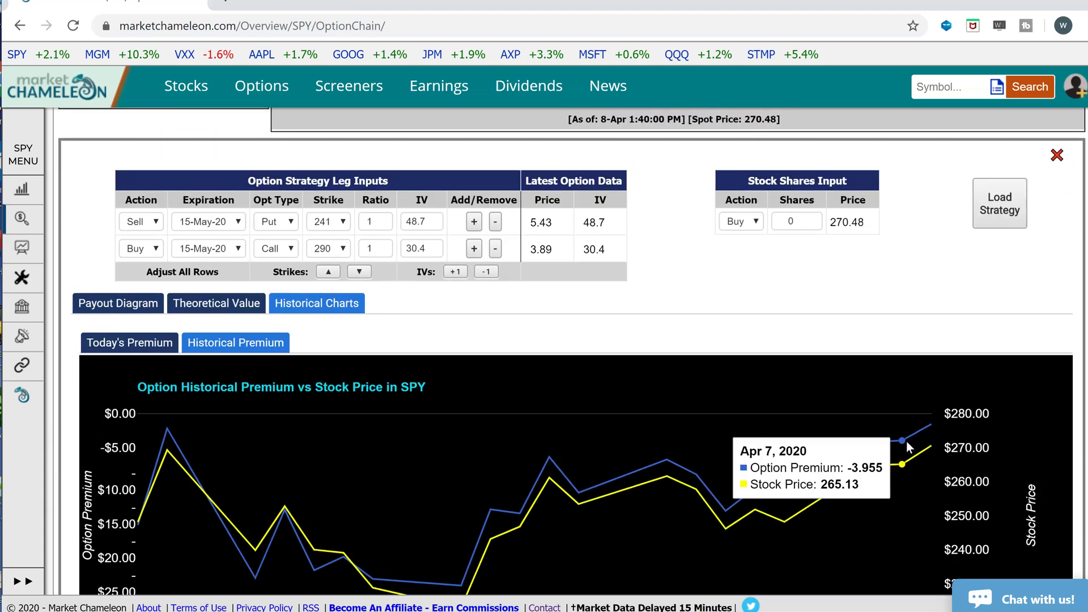
scroll(906, 441, up, 3)
Close the strategy panel to return to the plain SPY 15-May-20 option chain.
click(1058, 339)
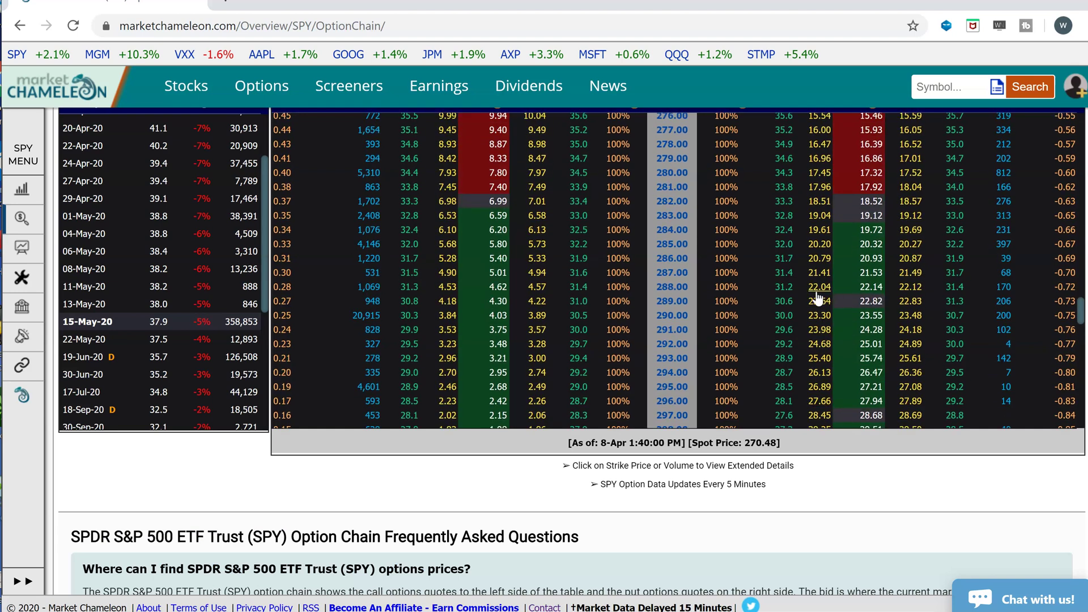
scroll(930, 443, up, 3)
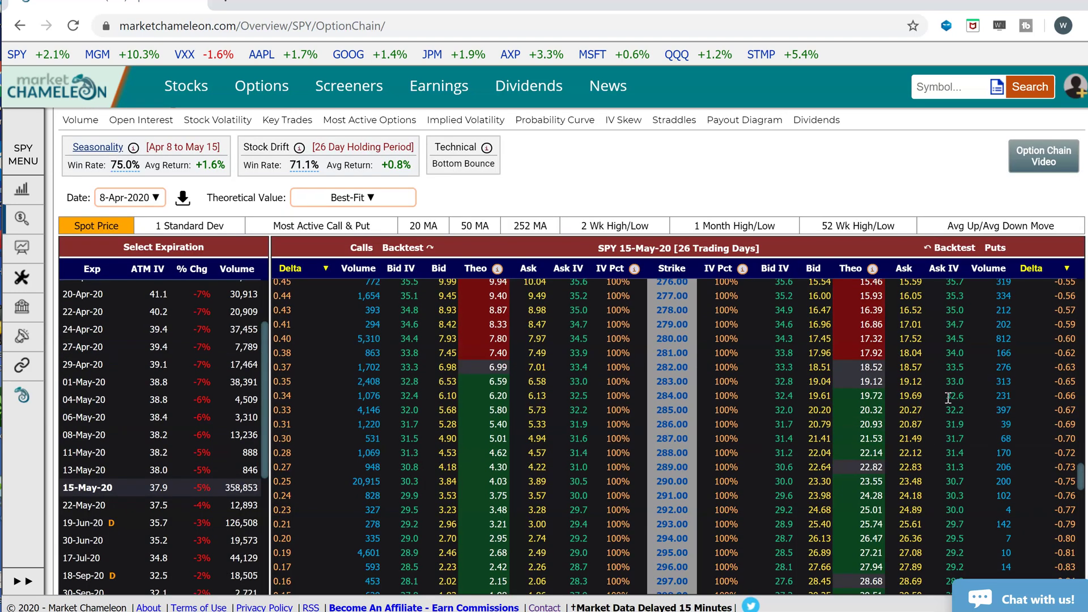
mouse_move(694, 482)
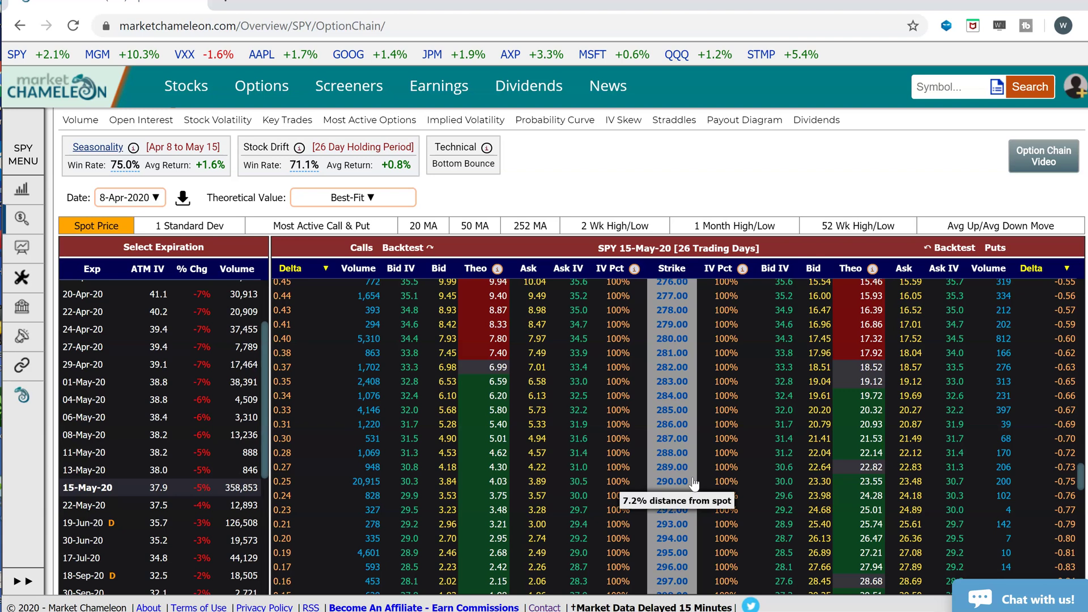